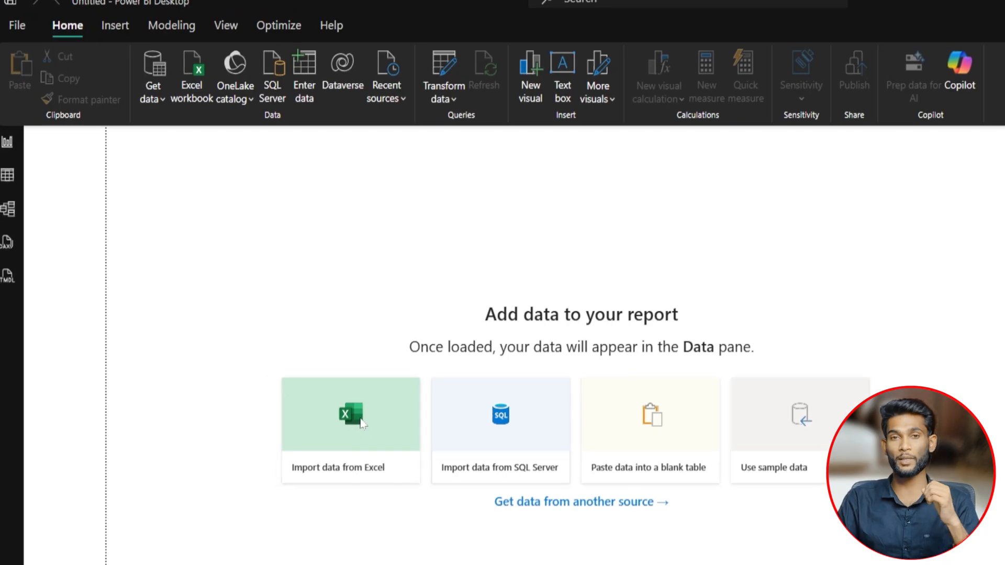
# Load Sheet1 from the "for Power Bi" Excel workbook and look over its records in the table view before returning to the report
pyautogui.click(242, 268)
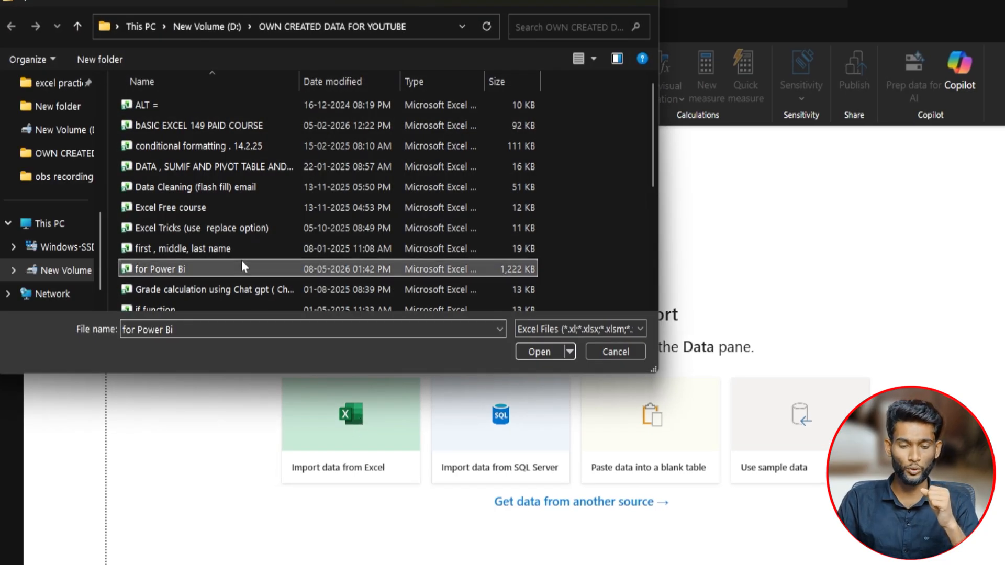
pyautogui.click(539, 352)
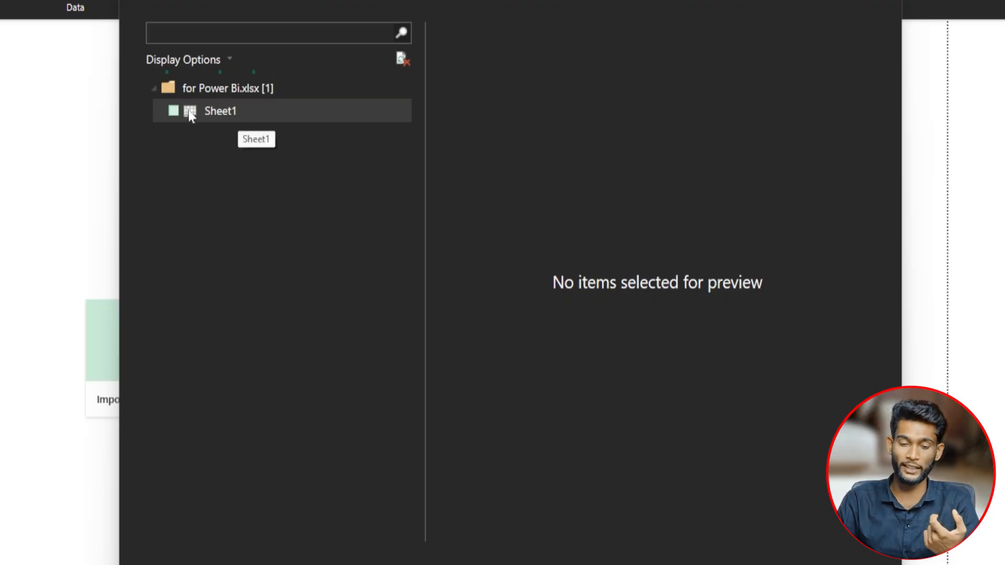
pyautogui.click(173, 111)
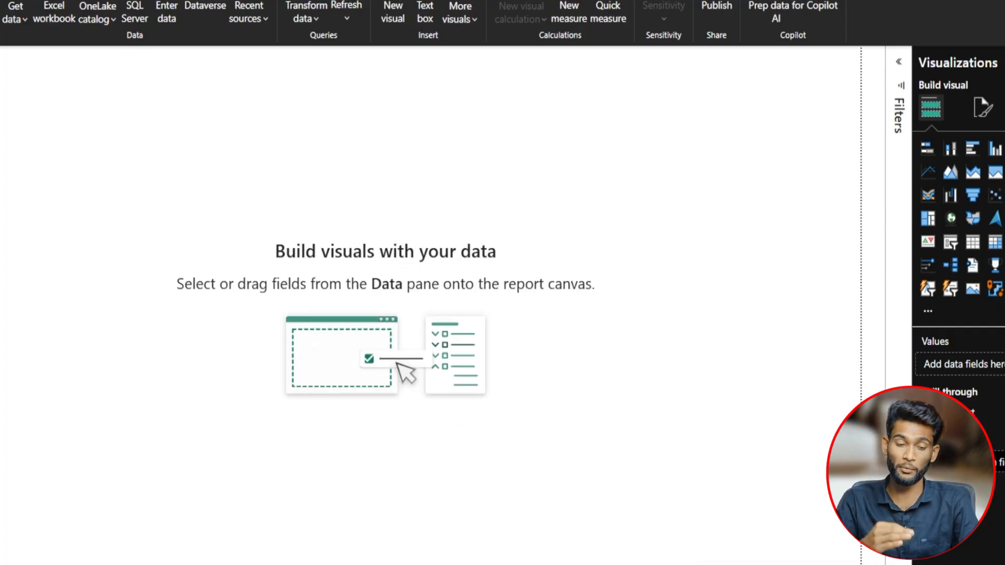
pyautogui.click(1, 86)
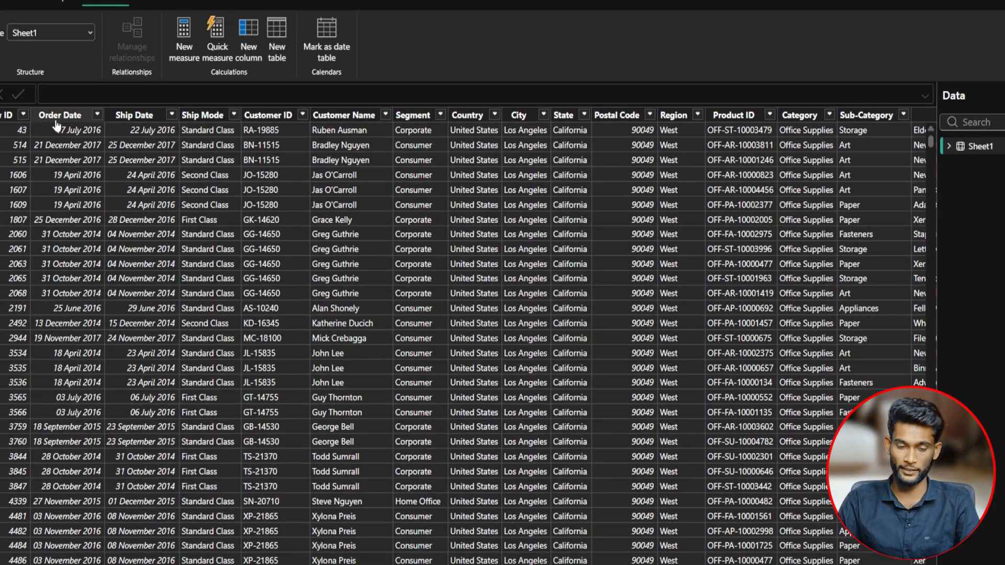
pyautogui.click(1, 95)
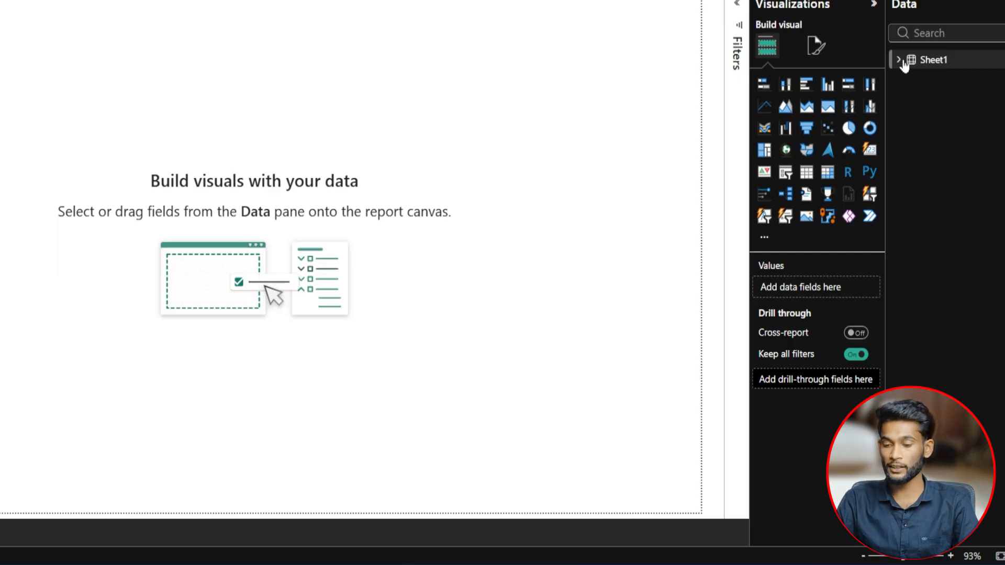
# Create a Sum of Sales column chart from Sheet1's Sales field and position it on the report canvas
pyautogui.click(901, 62)
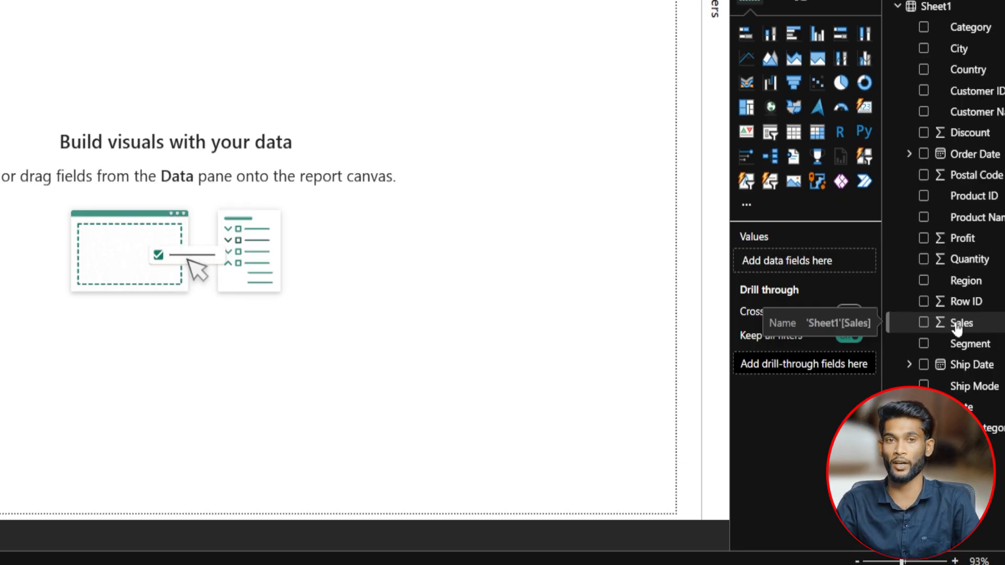
pyautogui.moveTo(957, 327); pyautogui.dragTo(424, 162)
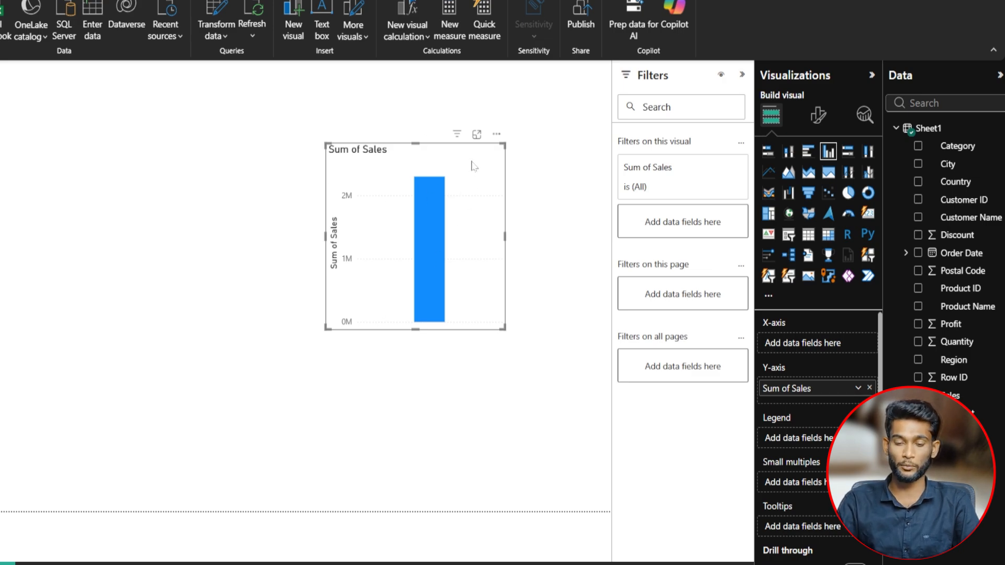
pyautogui.moveTo(472, 165); pyautogui.dragTo(437, 136)
pyautogui.moveTo(401, 216)
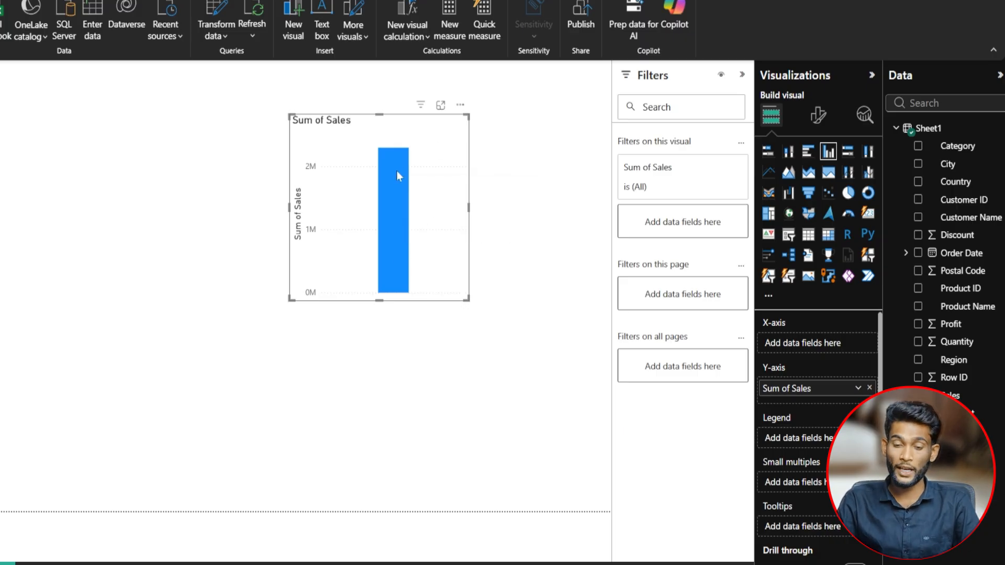
pyautogui.moveTo(391, 162); pyautogui.dragTo(429, 153)
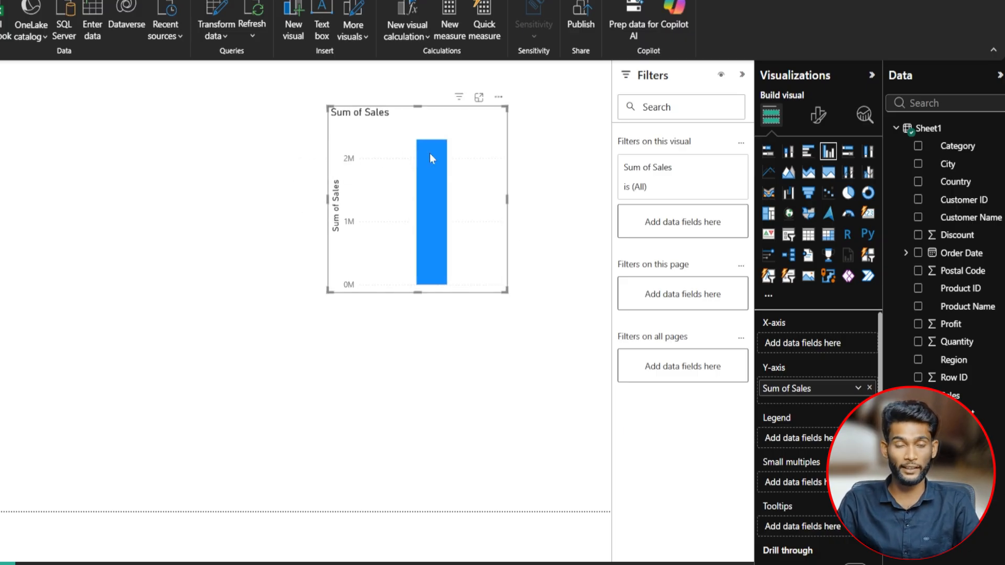
pyautogui.moveTo(430, 153)
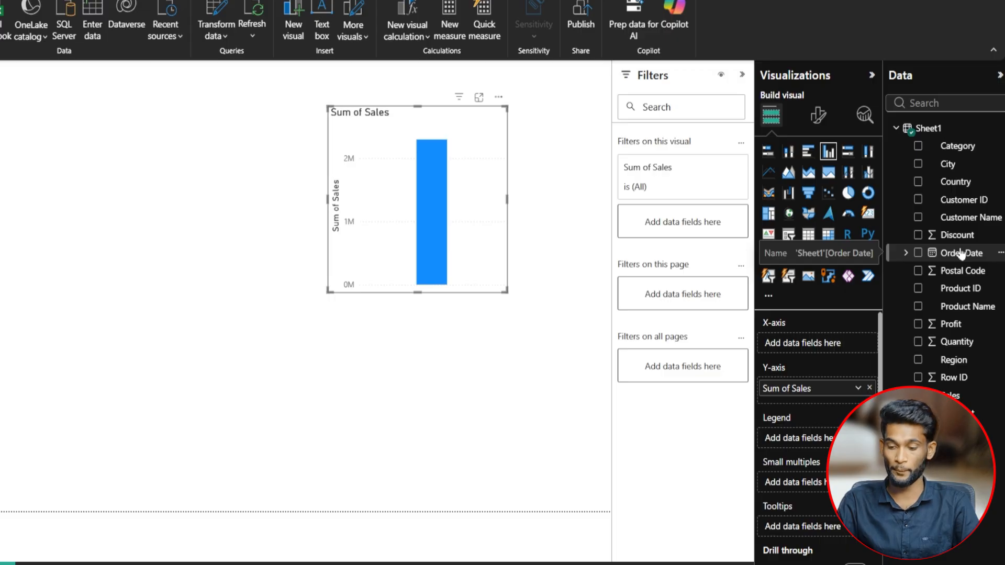
# Expand the Order Date field and examine the Sheet1 records in the table view
pyautogui.click(907, 254)
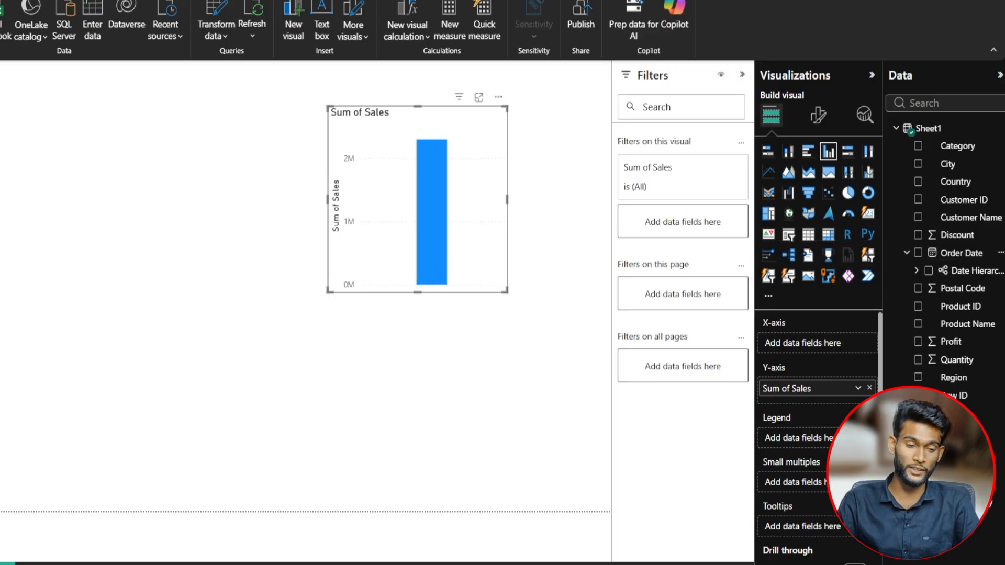
pyautogui.click(1, 107)
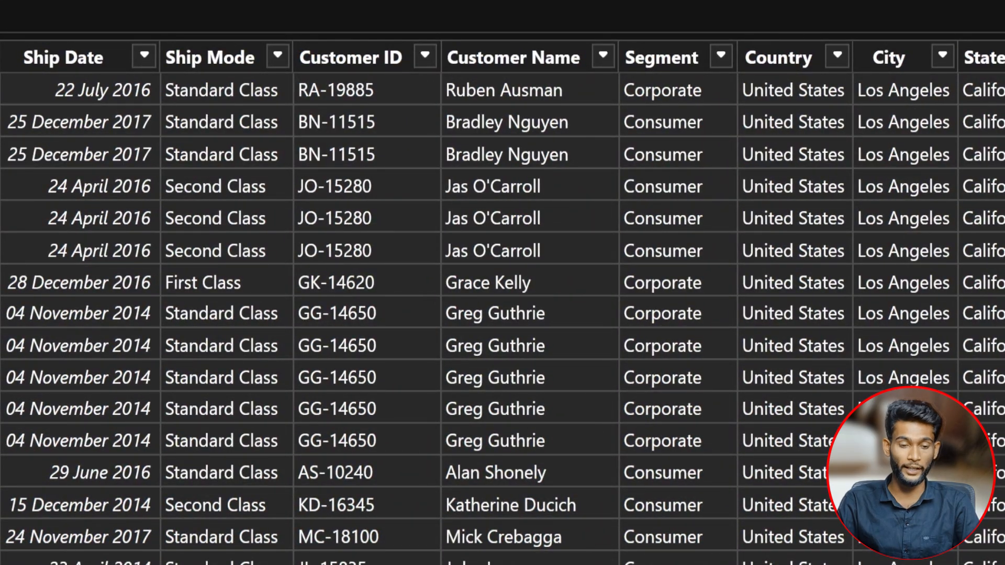
pyautogui.scroll(-1, 503, 314)
pyautogui.scroll(1, 503, 314)
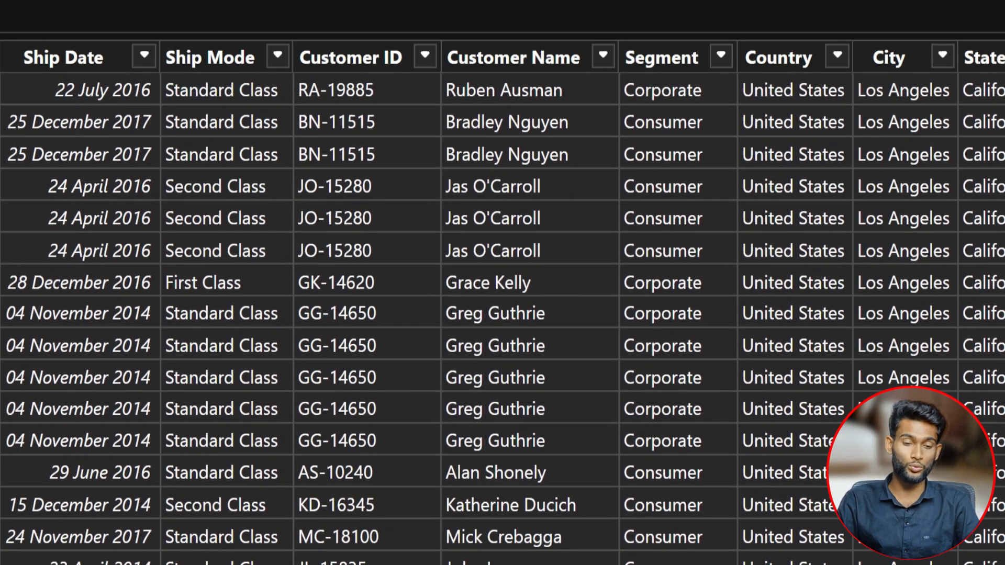
pyautogui.scroll(-2, 13, 265)
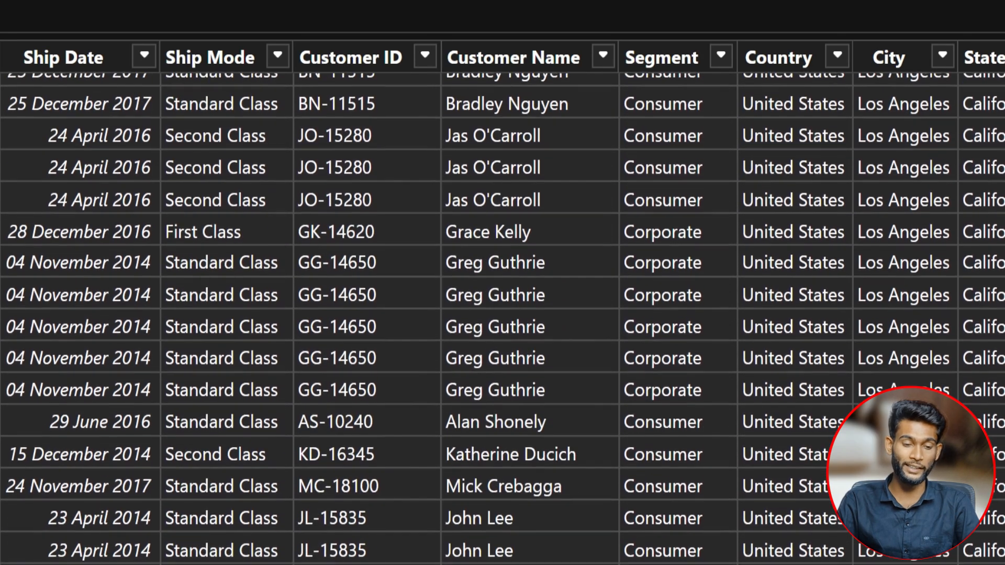
pyautogui.scroll(2, 13, 272)
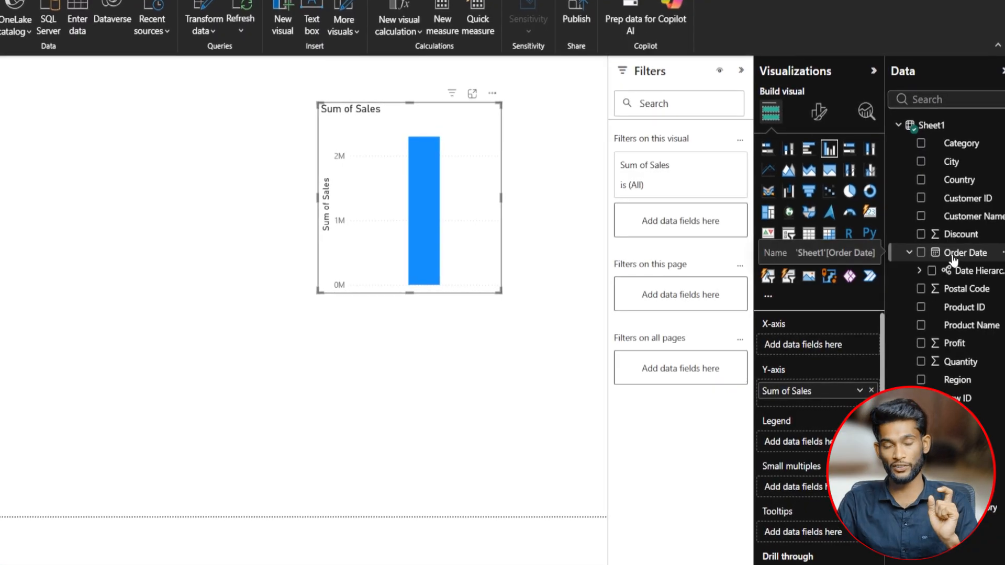
# Widen the Data pane, expand Order Date's Date Hierarchy and add the hierarchy to the Sum of Sales chart
pyautogui.click(937, 256)
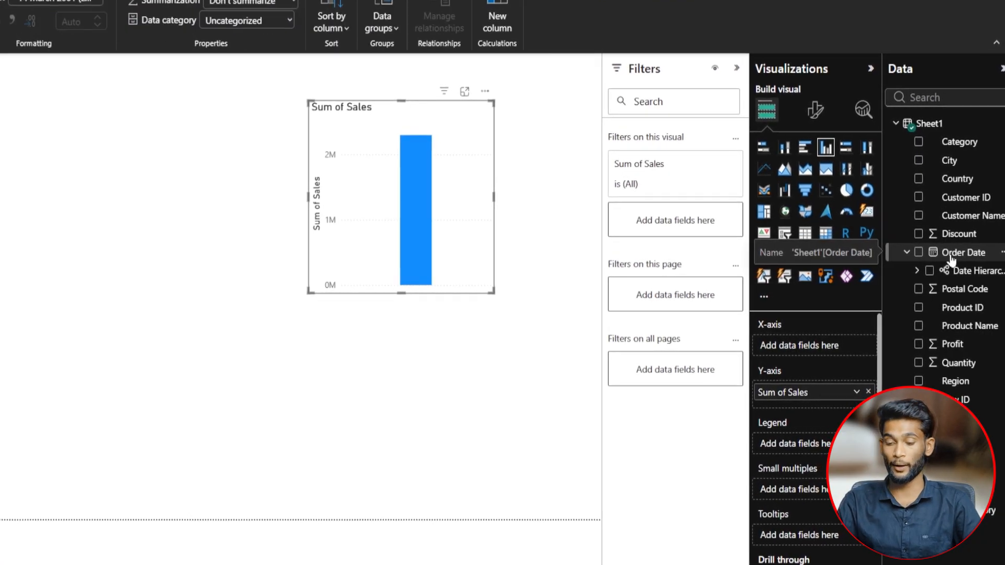
pyautogui.click(907, 253)
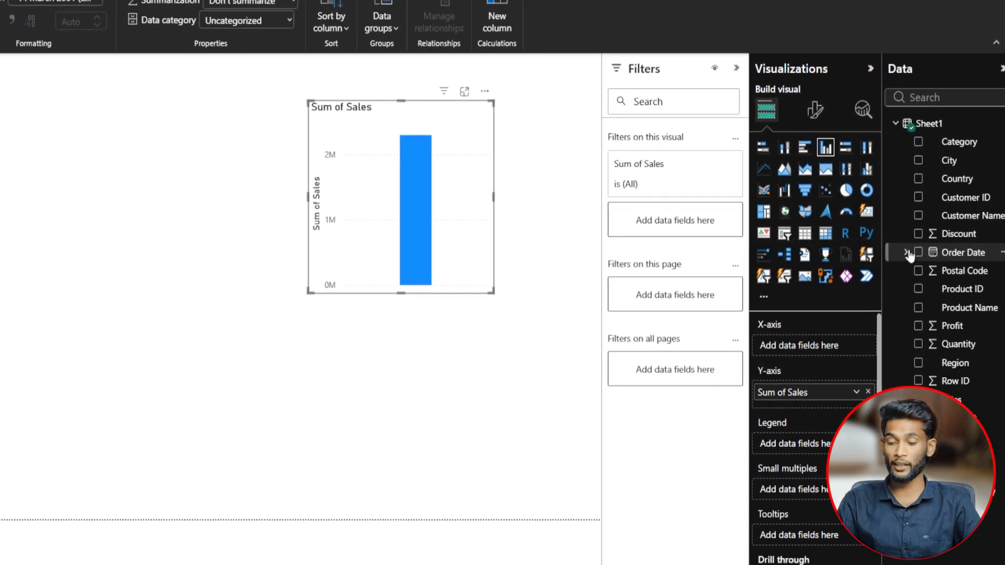
pyautogui.click(907, 254)
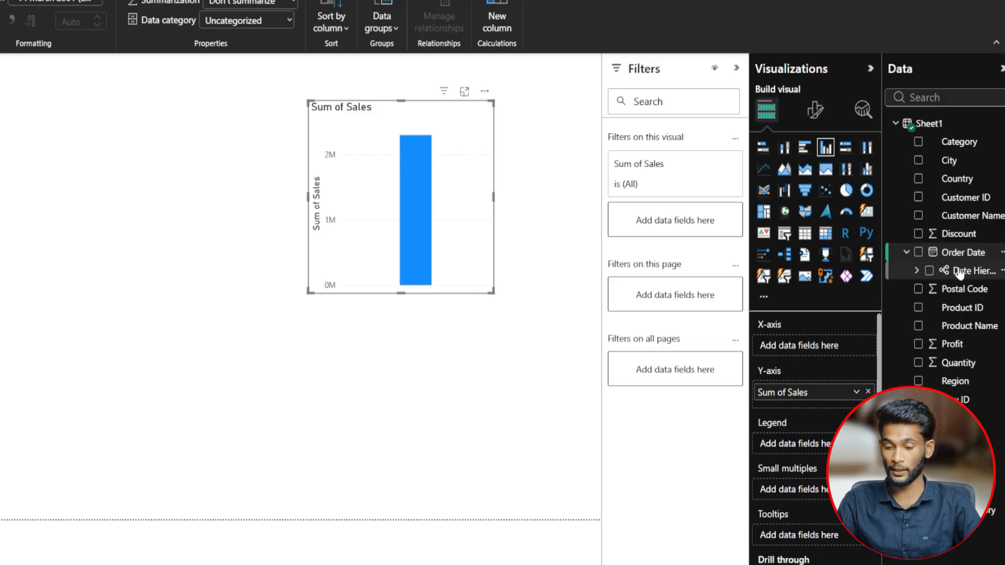
pyautogui.moveTo(882, 252); pyautogui.dragTo(826, 252)
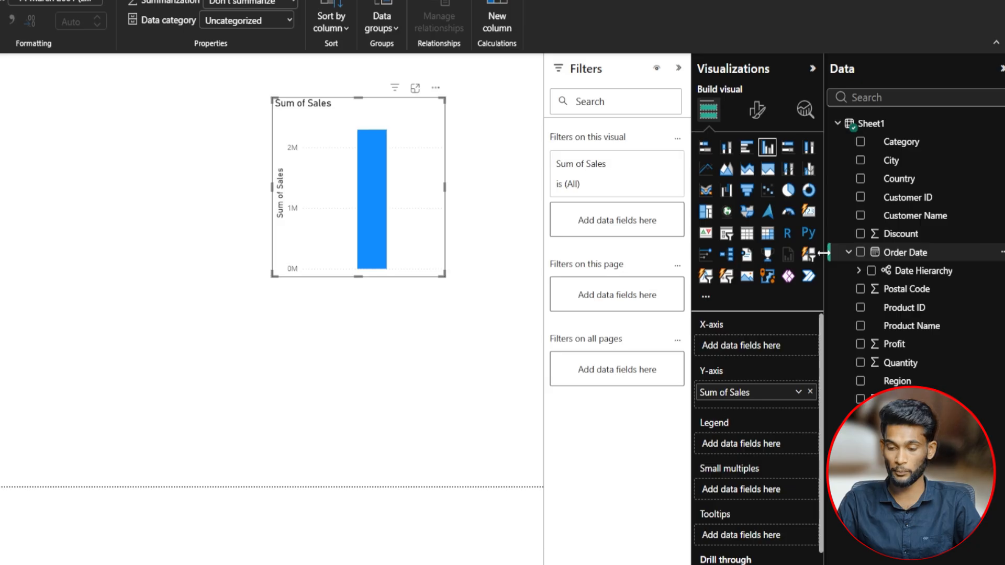
pyautogui.click(903, 272)
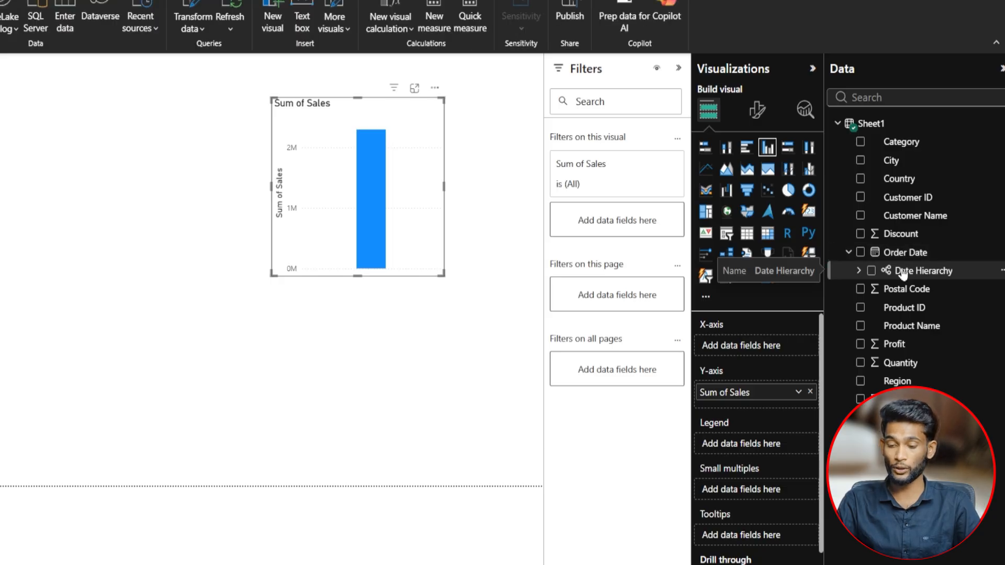
pyautogui.click(859, 271)
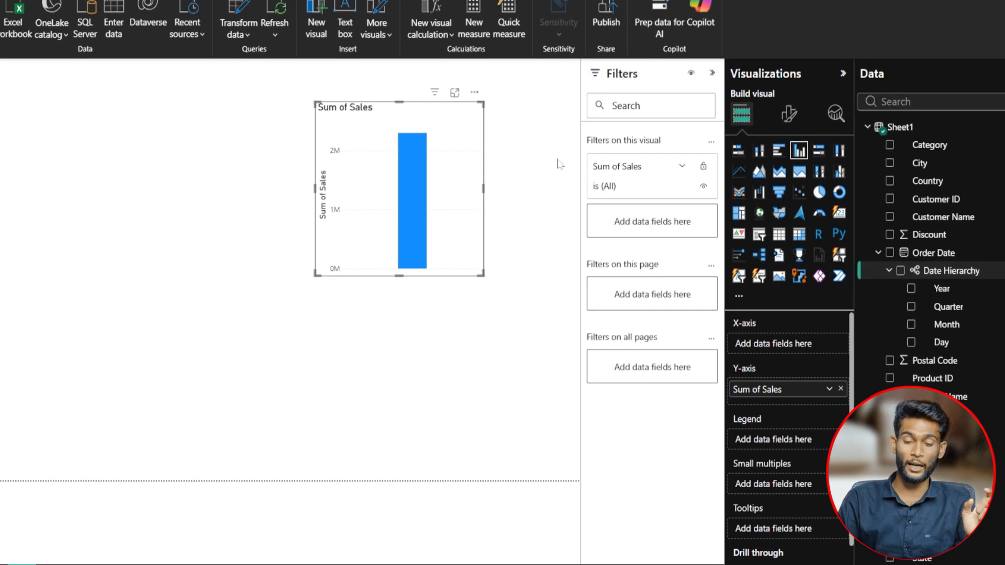
pyautogui.moveTo(967, 272); pyautogui.dragTo(459, 226)
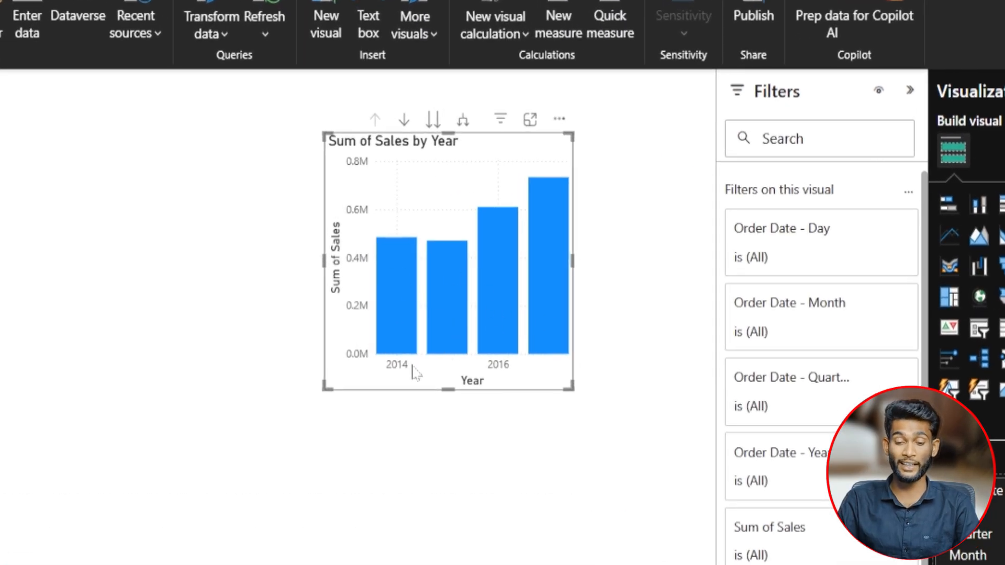
# Widen the Sum of Sales by Year chart so every year gets a label, and move it toward the canvas's left side
pyautogui.moveTo(573, 262); pyautogui.dragTo(680, 258)
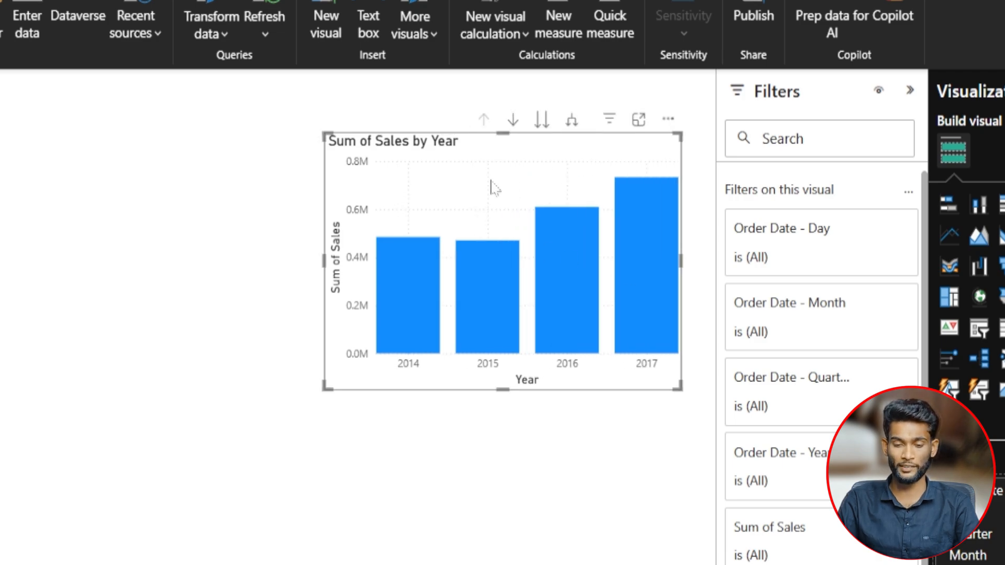
pyautogui.moveTo(492, 189); pyautogui.dragTo(328, 214)
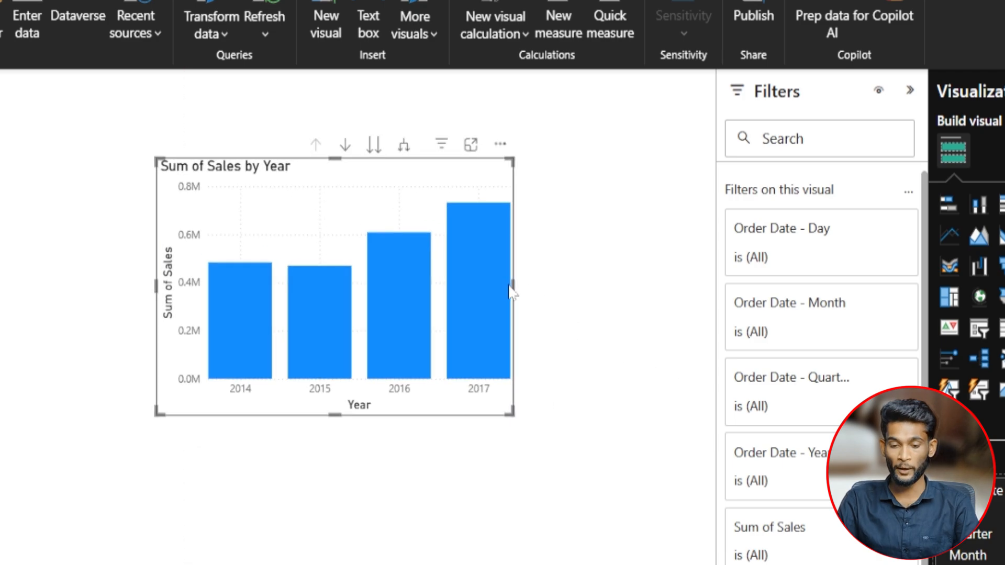
pyautogui.moveTo(512, 291); pyautogui.dragTo(570, 296)
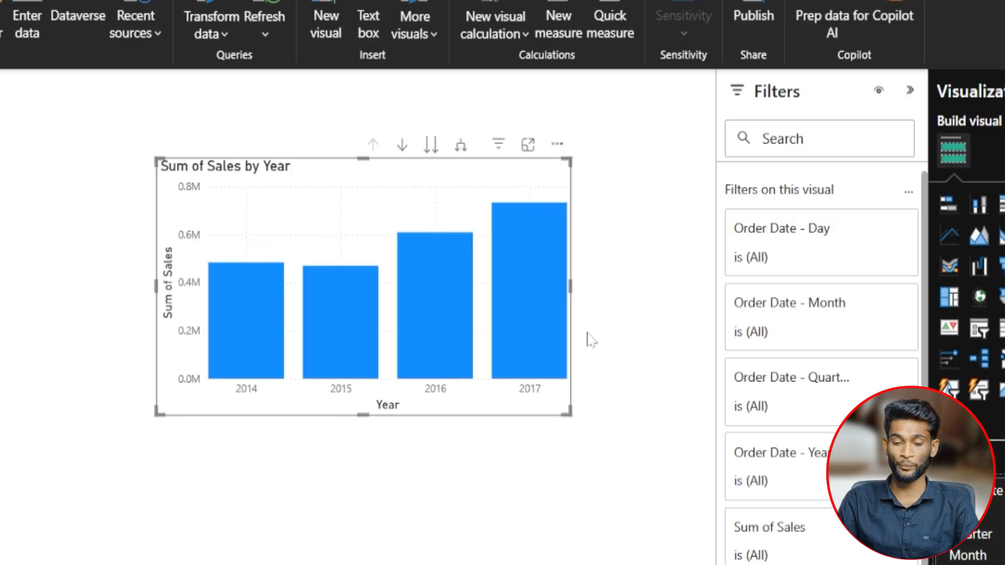
pyautogui.moveTo(424, 241)
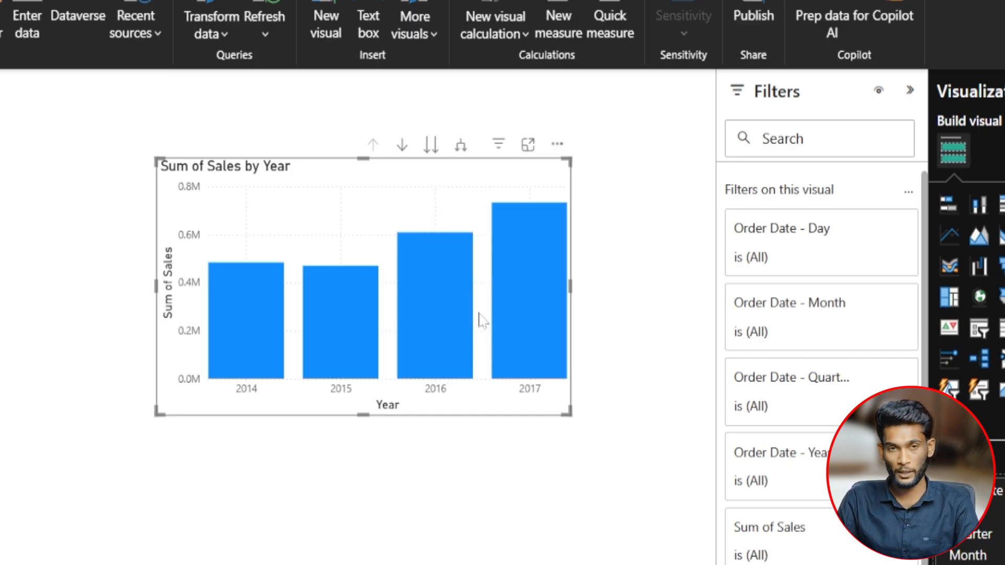
pyautogui.moveTo(345, 332)
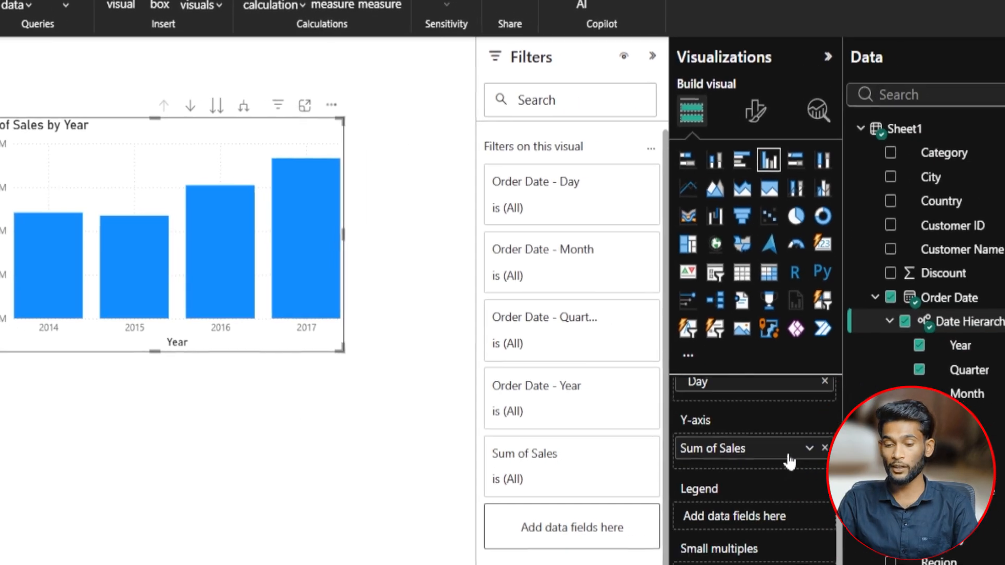
# Examine the Order Date hierarchy levels assigned to the chart's X-axis and the field on its Y-axis
pyautogui.scroll(2, 790, 463)
pyautogui.scroll(-2, 790, 462)
pyautogui.scroll(2, 790, 462)
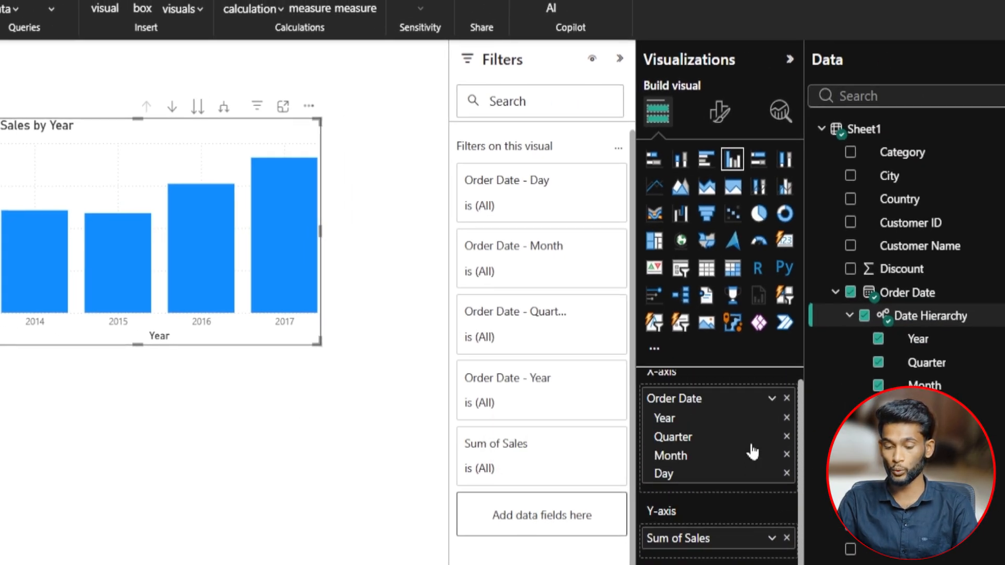
pyautogui.scroll(-2, 753, 452)
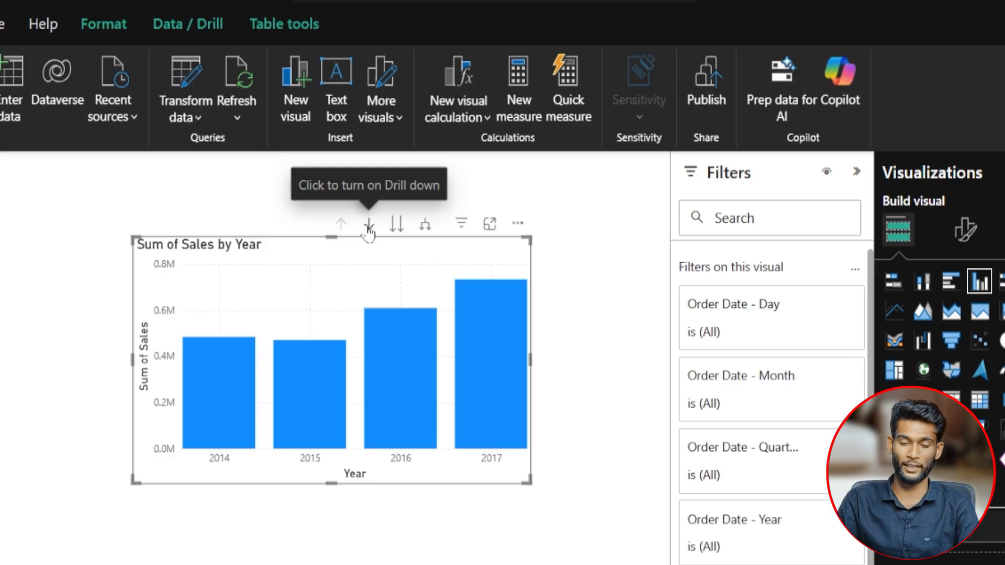
# Turn on Drill down mode for the sales chart and drill into 2016 to break it down by quarter
pyautogui.click(185, 32)
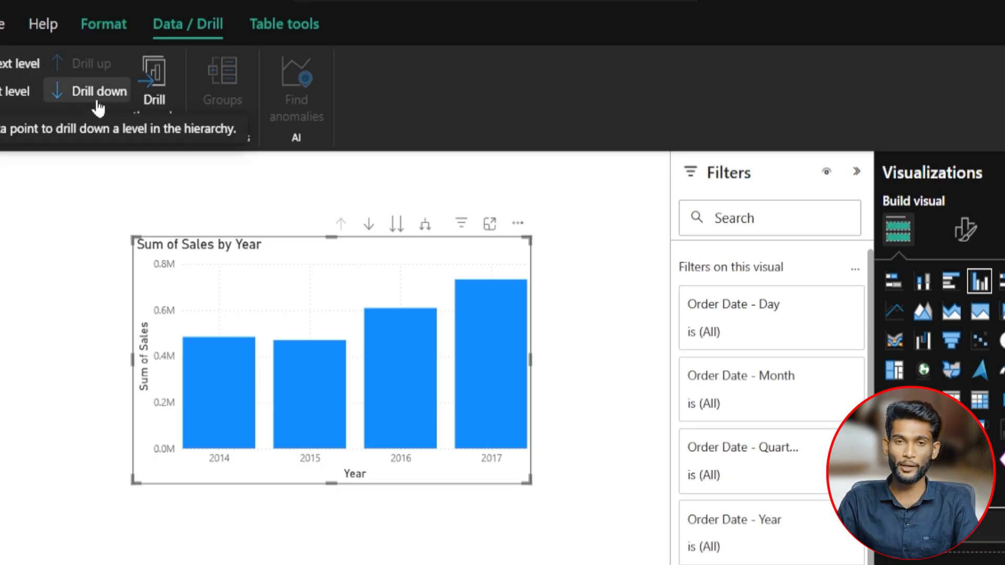
pyautogui.click(369, 225)
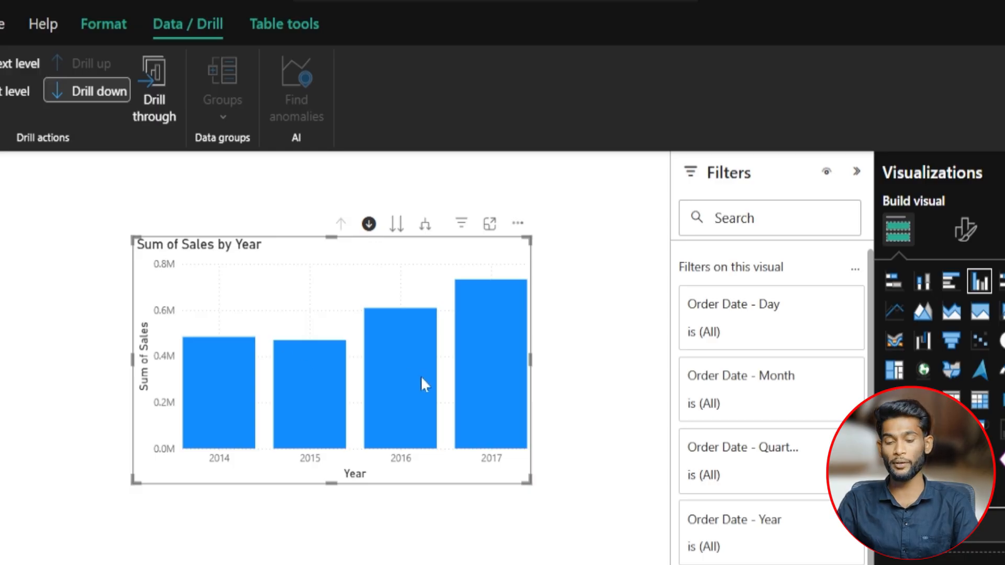
pyautogui.moveTo(423, 380)
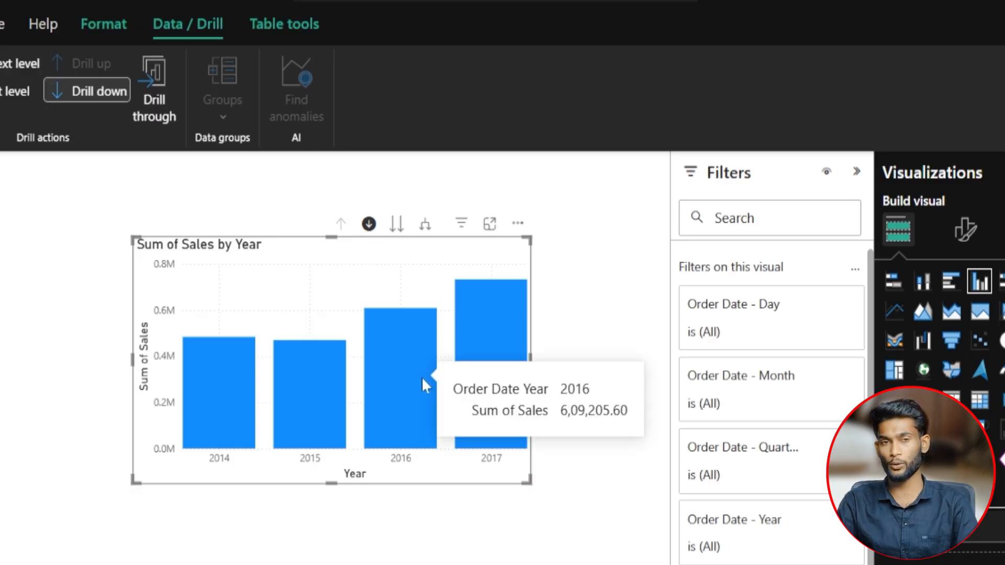
pyautogui.click(399, 405)
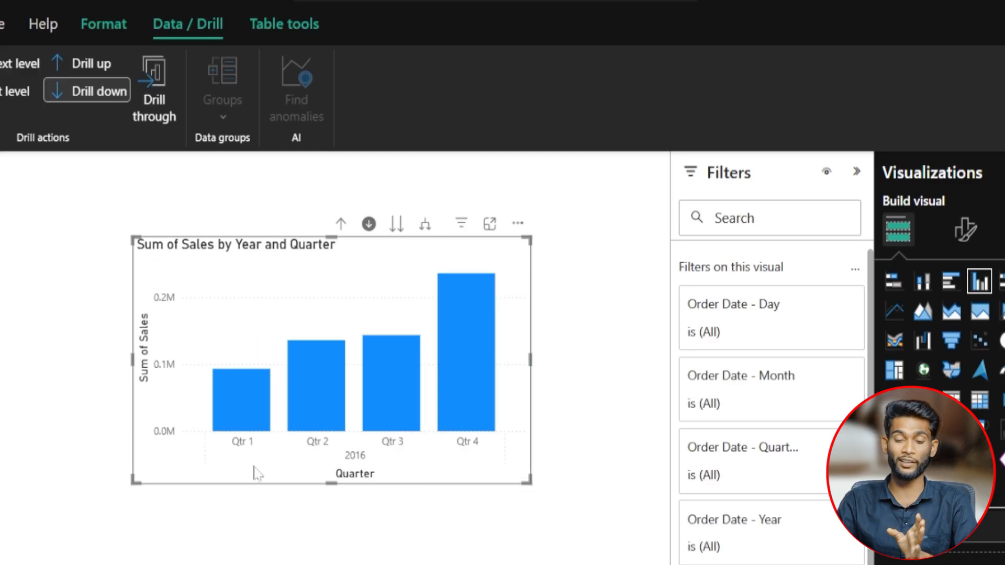
# Drill the 2016 chart into Qtr 3 and July down to days, and widen the chart to fit all days
pyautogui.moveTo(233, 395)
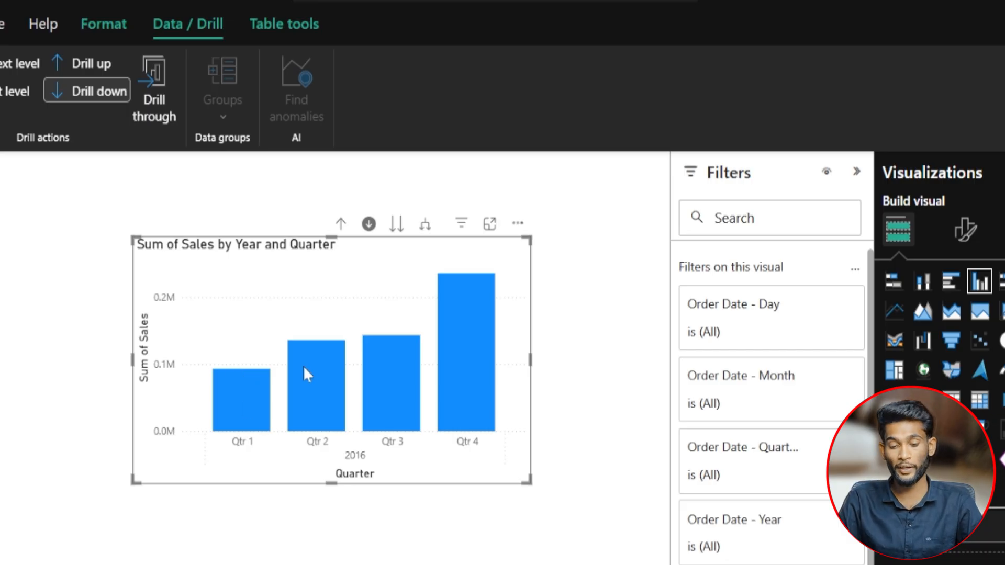
pyautogui.click(397, 387)
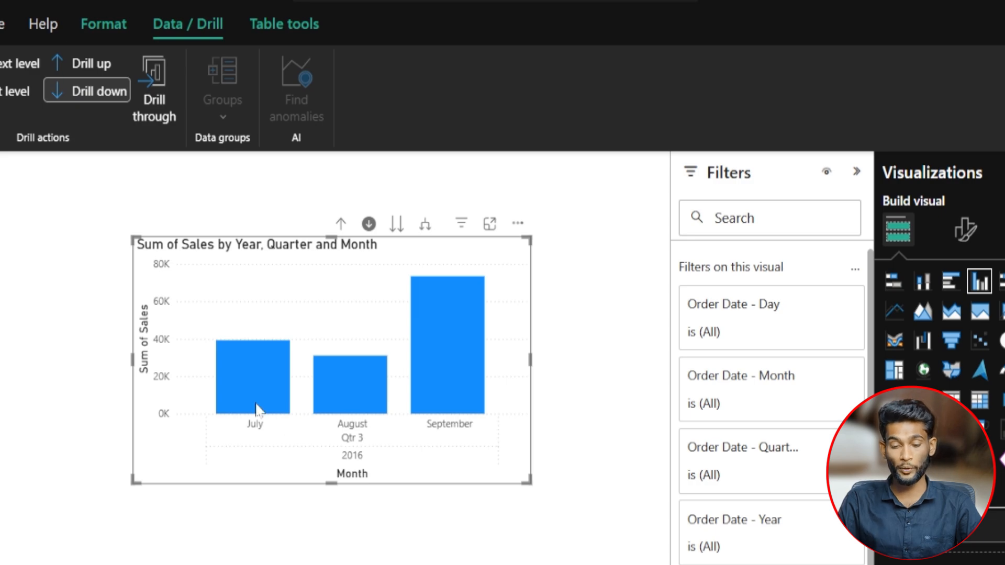
pyautogui.moveTo(370, 413)
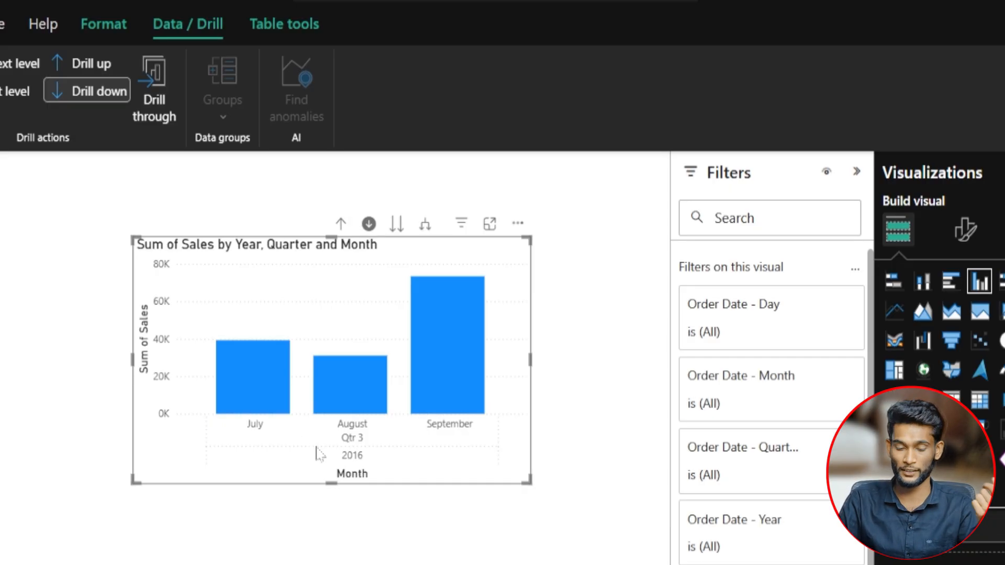
pyautogui.click(250, 388)
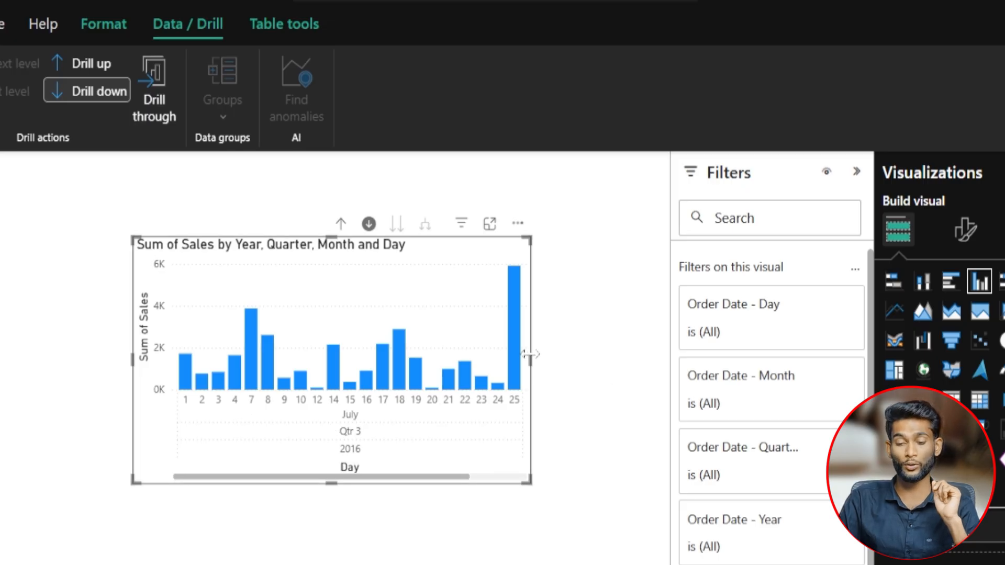
pyautogui.moveTo(529, 355); pyautogui.dragTo(657, 343)
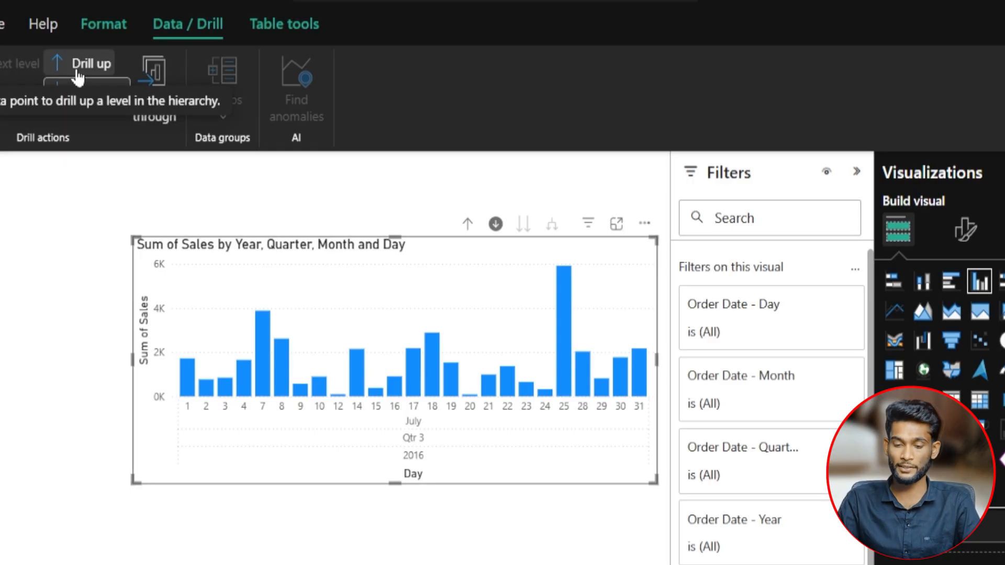
# Drill the chart up two levels, from the July days to the 2016 quarters
pyautogui.click(468, 230)
pyautogui.click(469, 230)
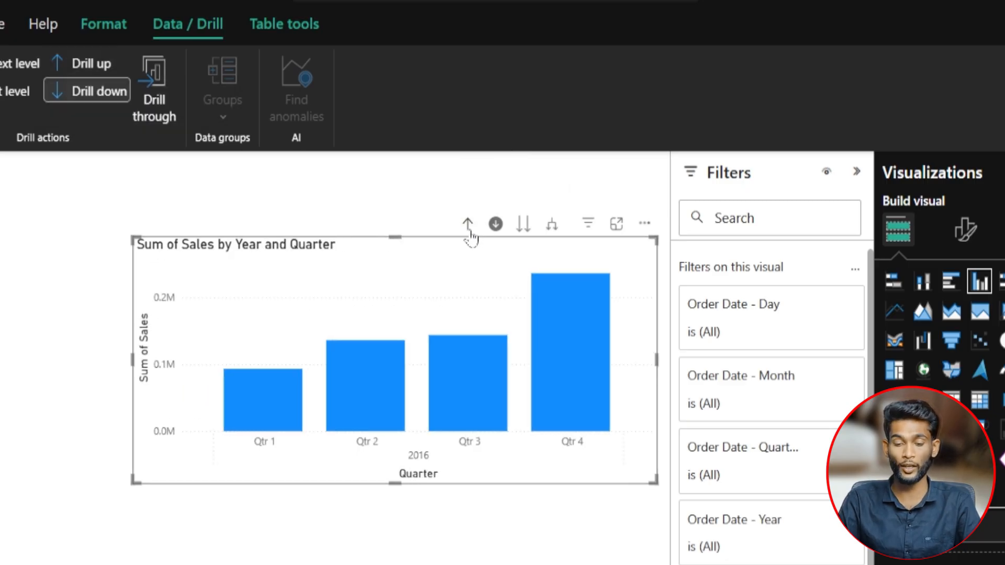